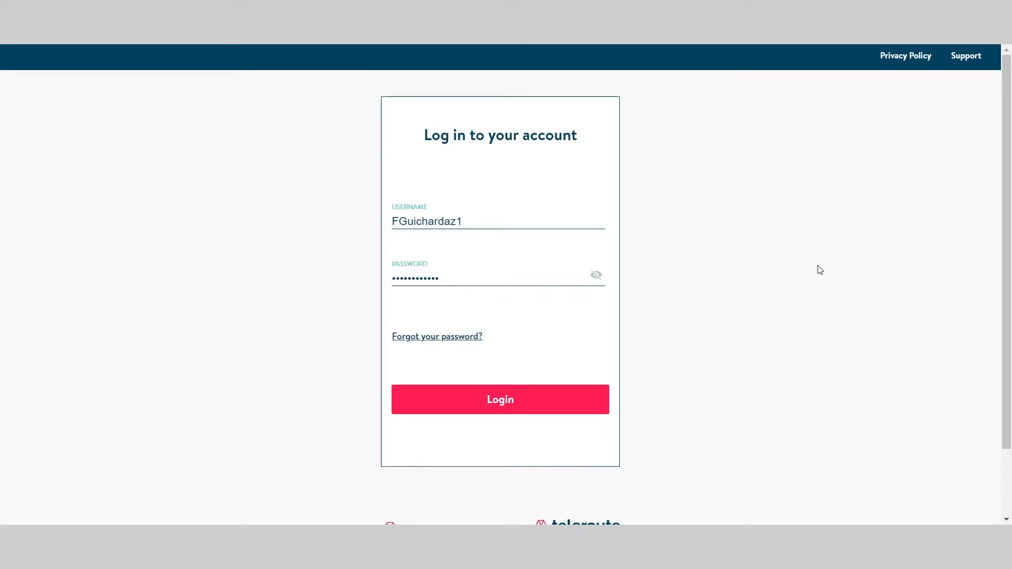
# Log in to the account and start creating a freight search.
pyautogui.click(504, 403)
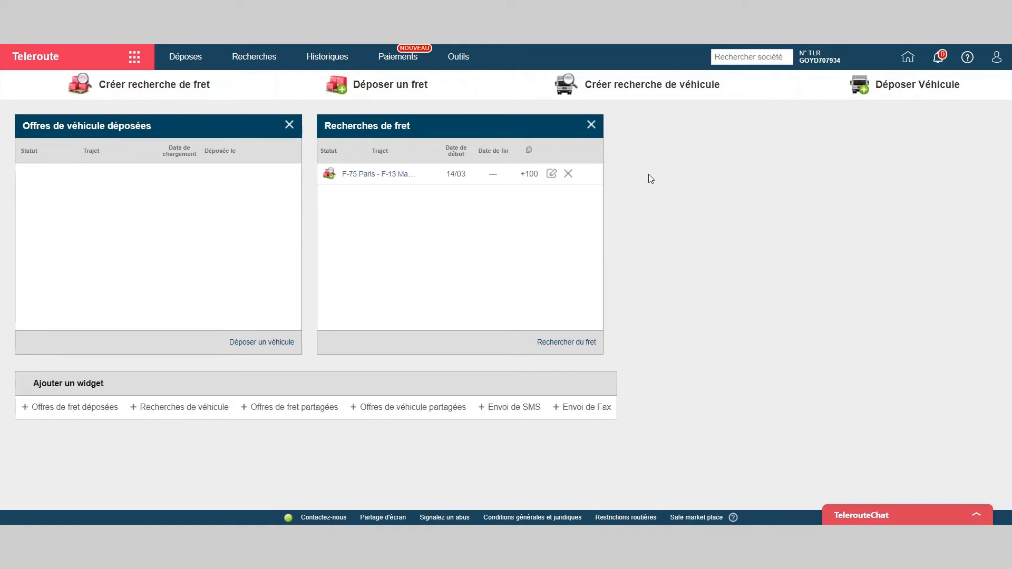
pyautogui.click(146, 88)
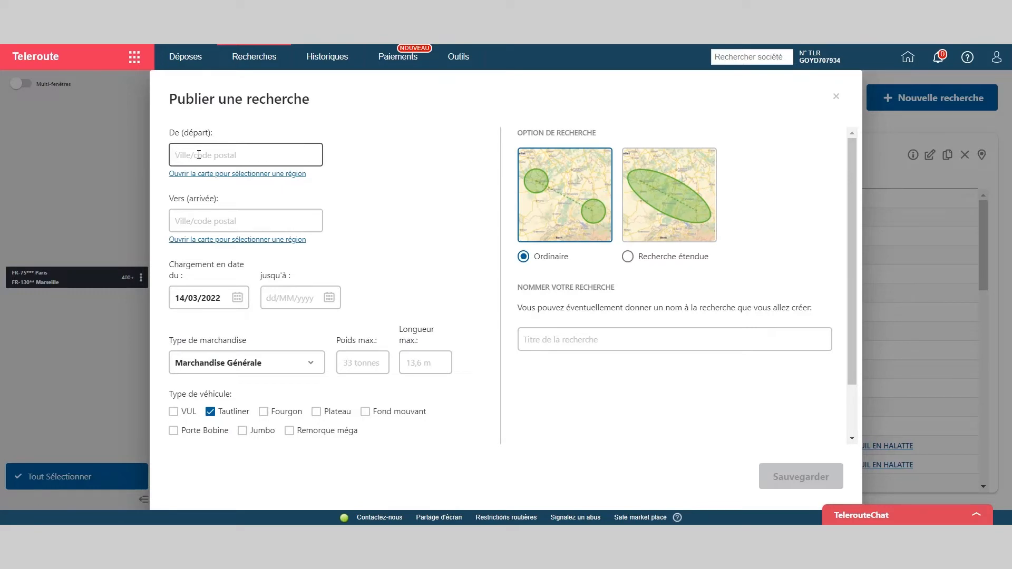
# Set the freight search's departure to Lille, France and its arrival to Paris, France.
pyautogui.write('lille')
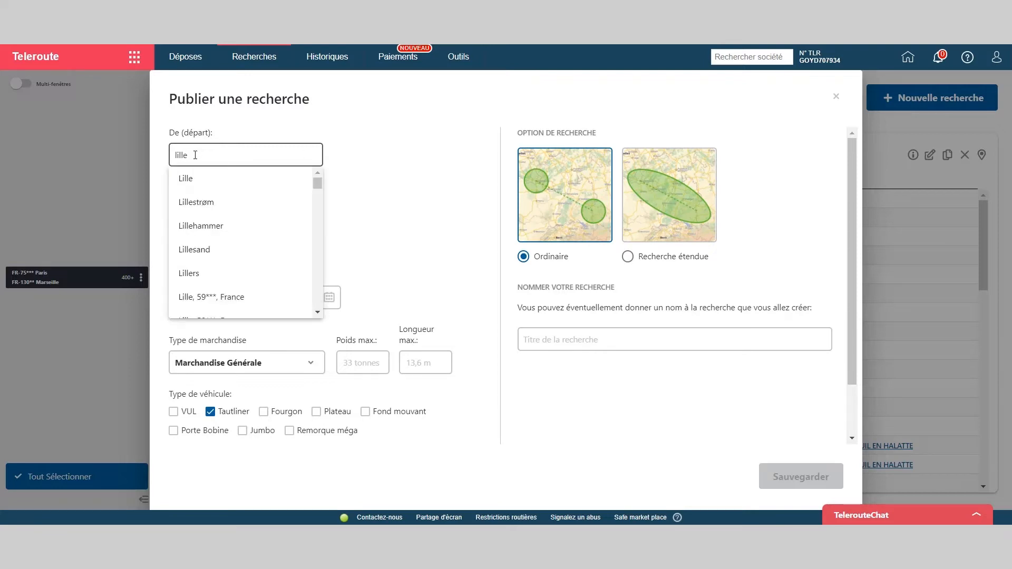
pyautogui.click(192, 183)
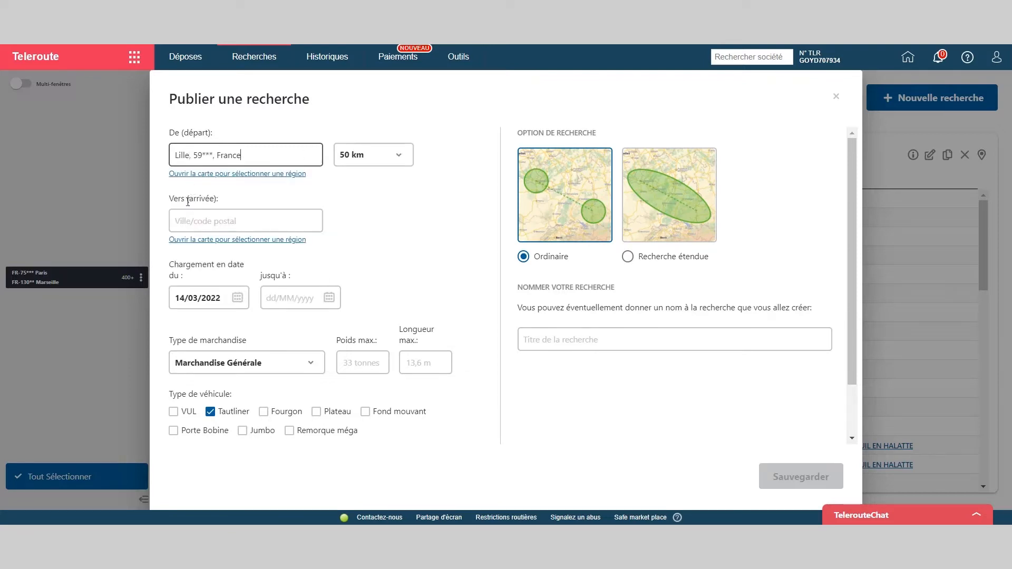
pyautogui.click(203, 221)
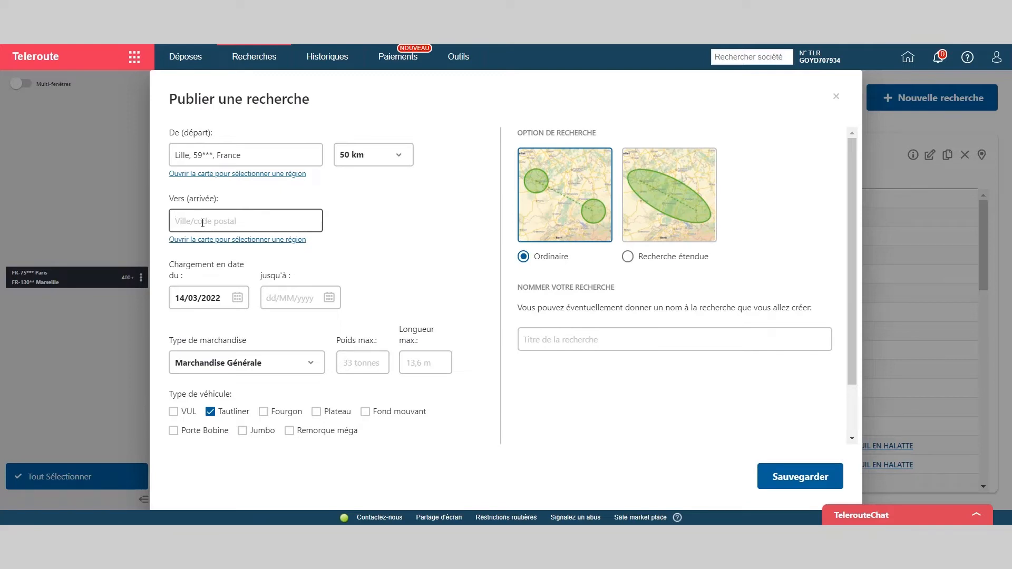
pyautogui.write('paris')
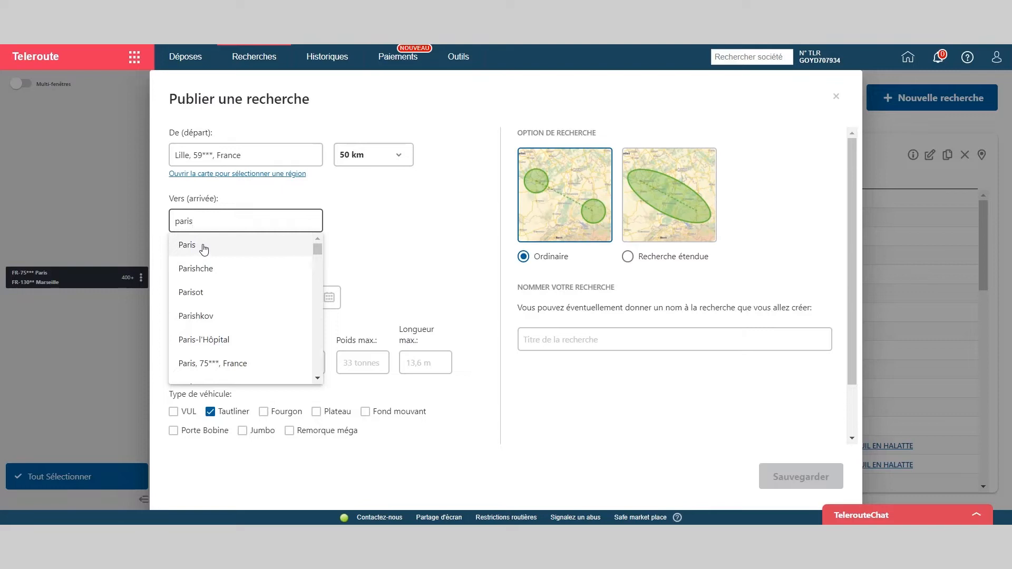
pyautogui.click(206, 245)
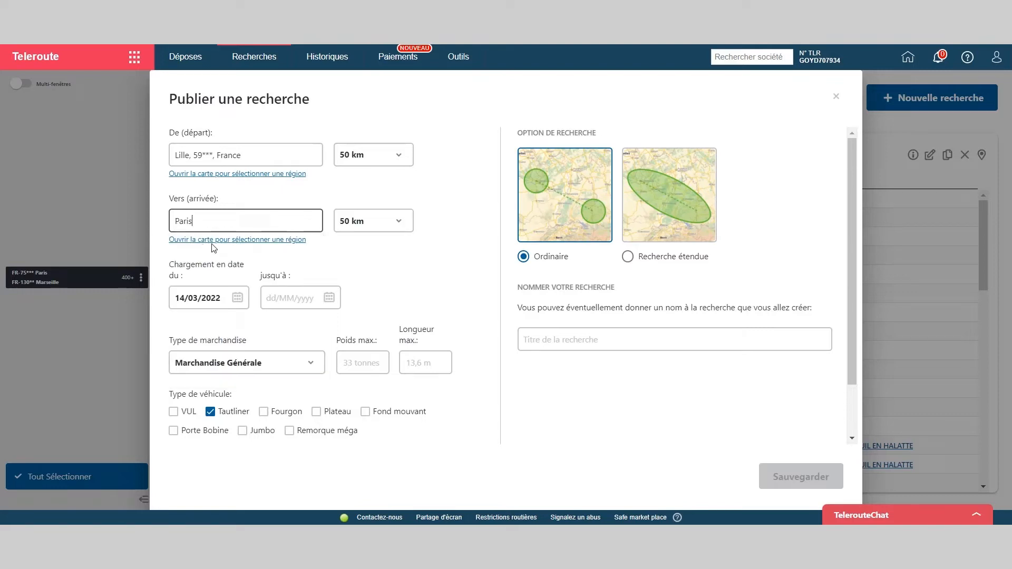
# Set the search radius to 100 km around both the departure and arrival cities.
pyautogui.click(400, 159)
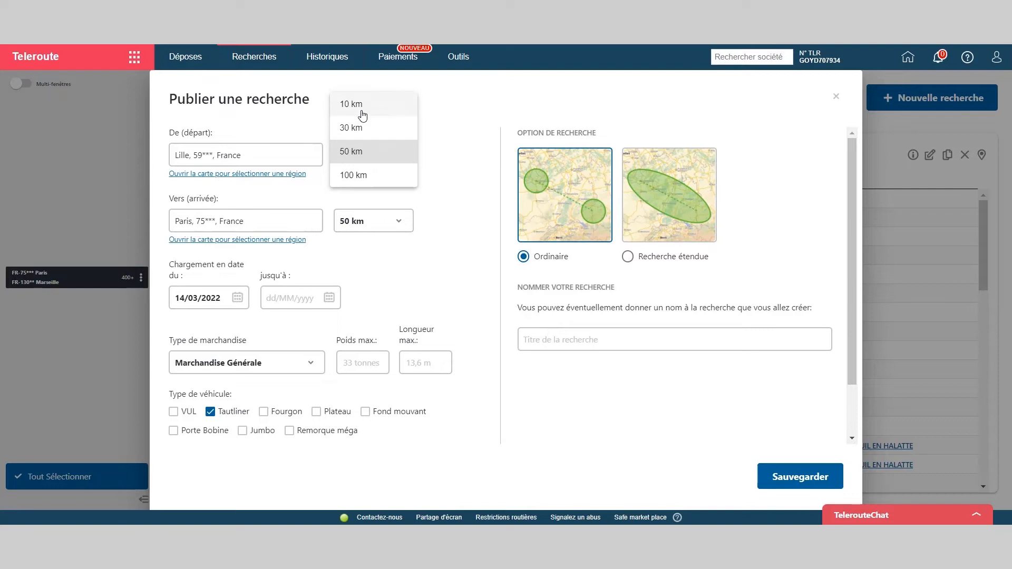
pyautogui.click(371, 176)
pyautogui.click(385, 221)
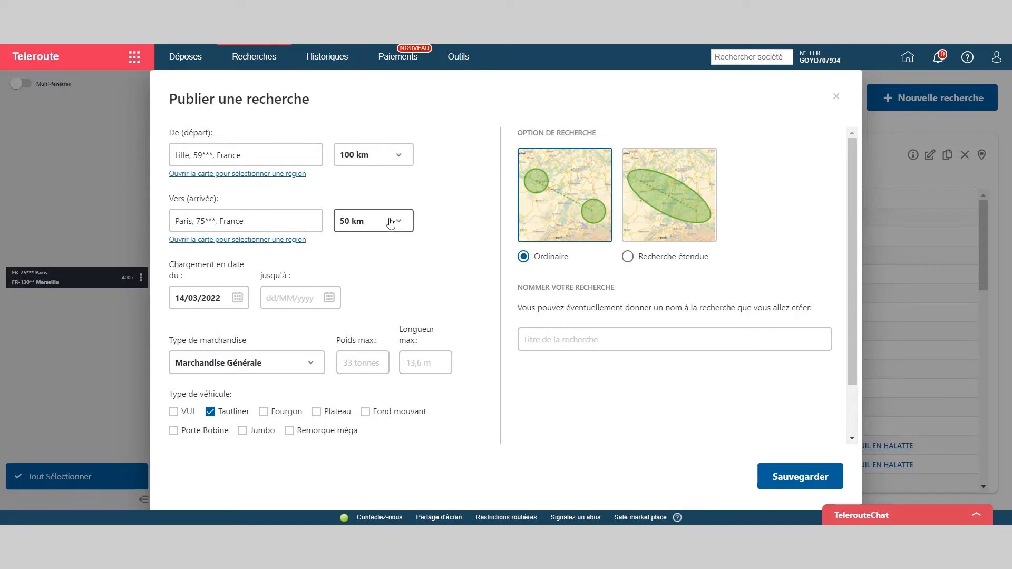
pyautogui.click(374, 243)
# Look through the loading date calendar and the available goods types without changing either selection.
pyautogui.click(237, 298)
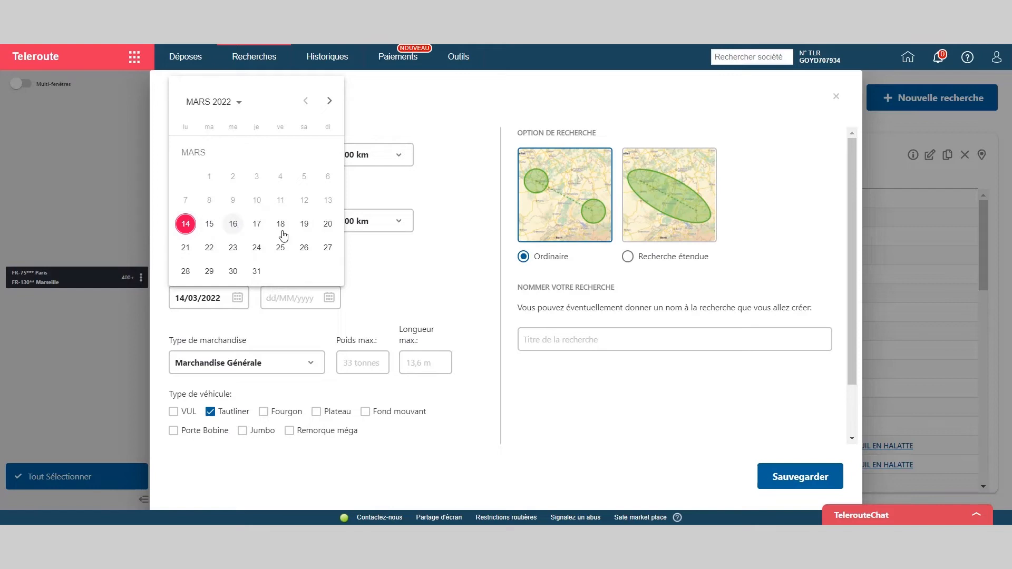
pyautogui.click(383, 270)
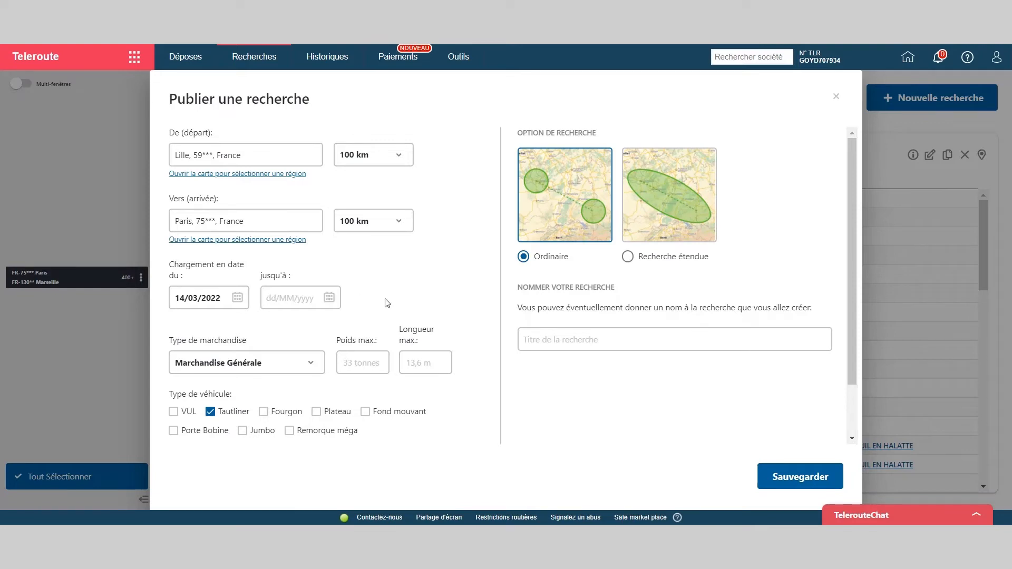
pyautogui.scroll(-1, 388, 298)
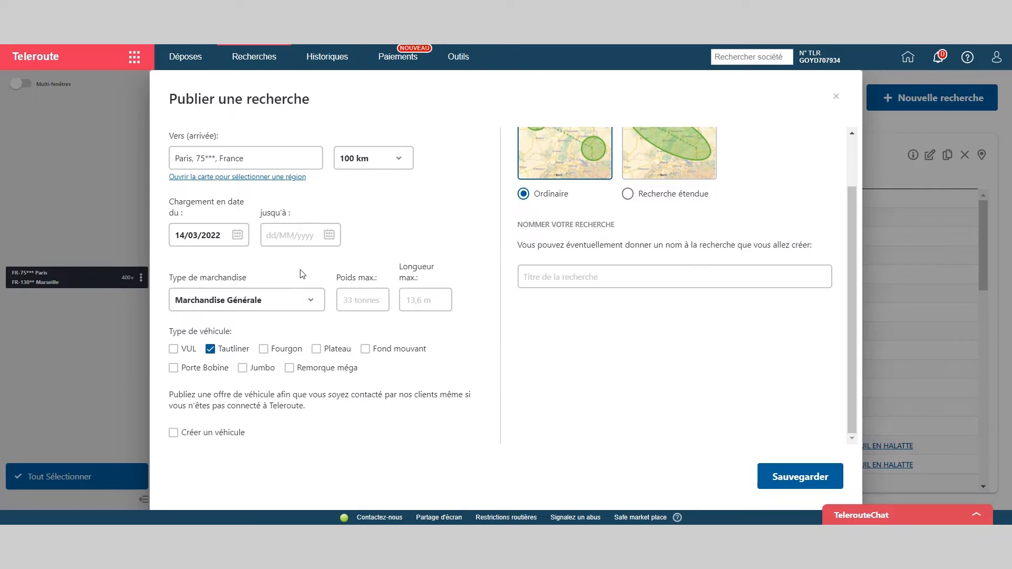
pyautogui.click(295, 299)
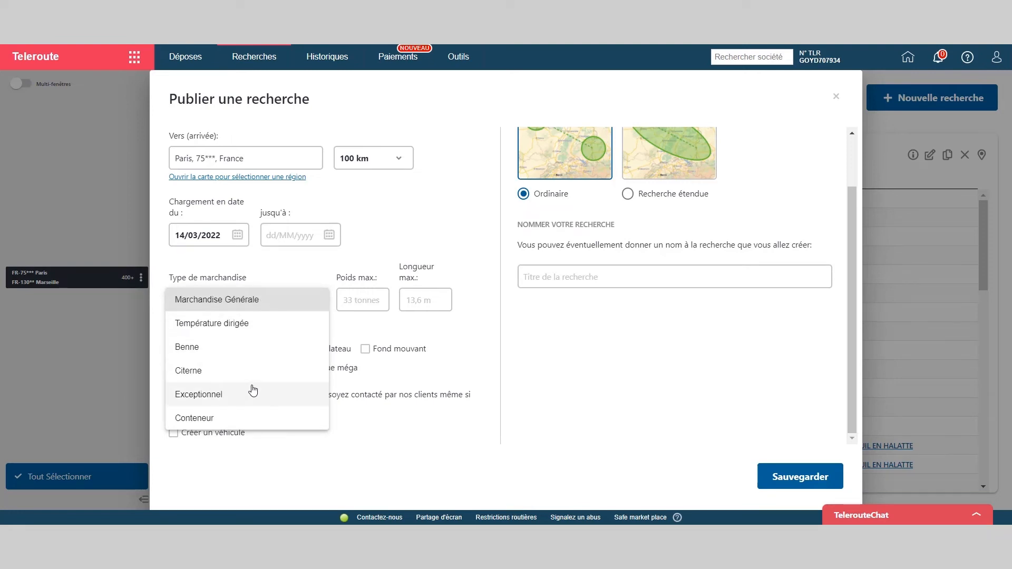
pyautogui.click(348, 333)
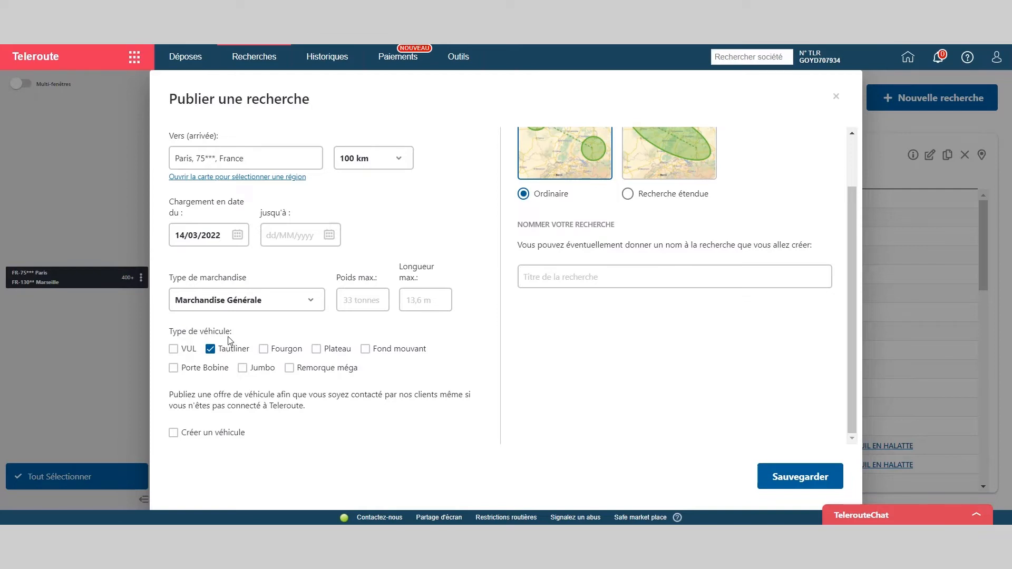
# Add Fourgon to the vehicle types and set the maximum weight to 24 t and maximum length to 13.6 m.
pyautogui.click(265, 352)
pyautogui.click(359, 296)
pyautogui.write('24 t')
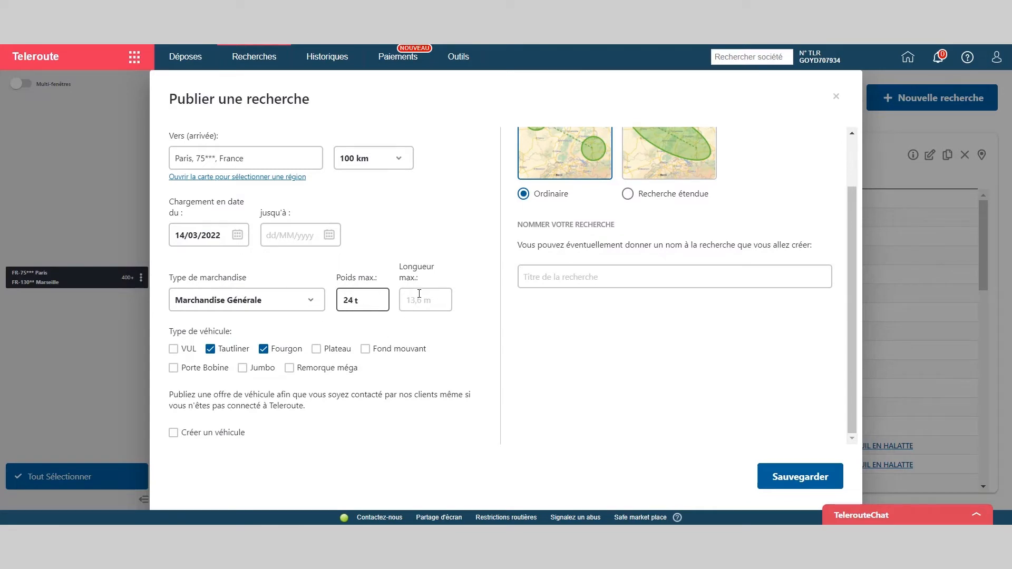
pyautogui.click(422, 299)
pyautogui.write('13.6')
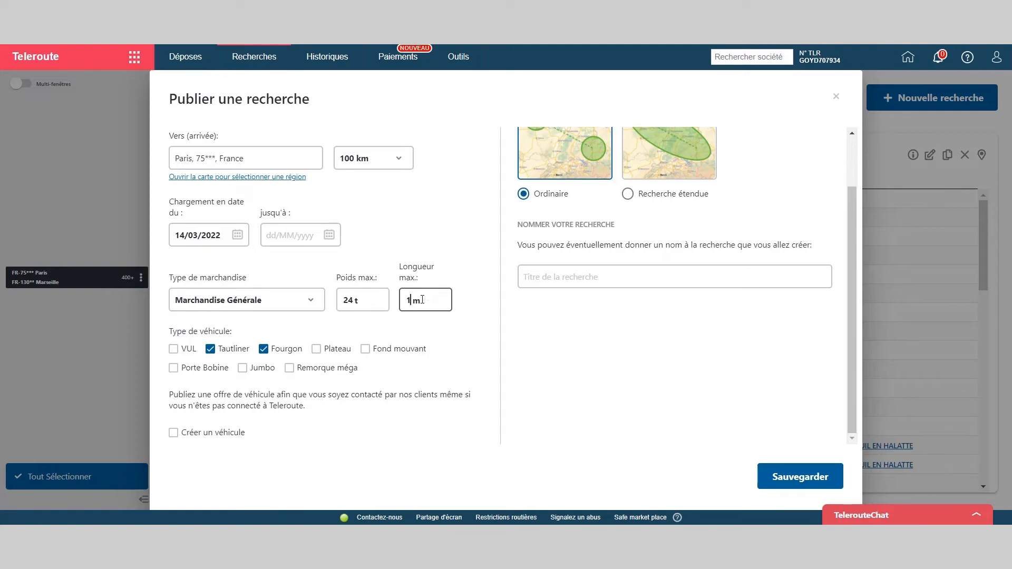
pyautogui.click(480, 349)
# Include a Tautliner vehicle offer with the search and save it without a title.
pyautogui.click(173, 433)
pyautogui.scroll(-1, 448, 394)
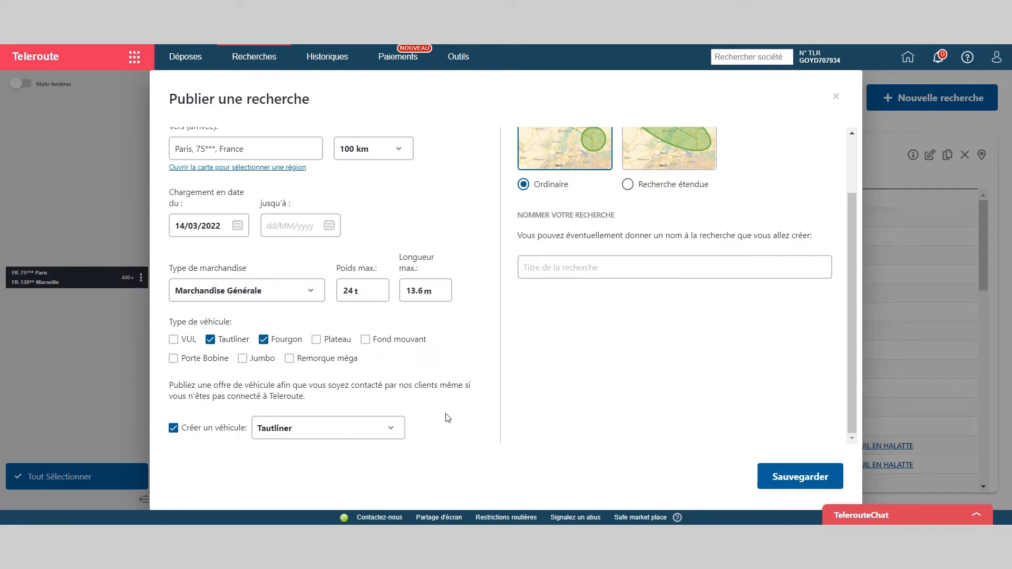
pyautogui.scroll(3, 482, 412)
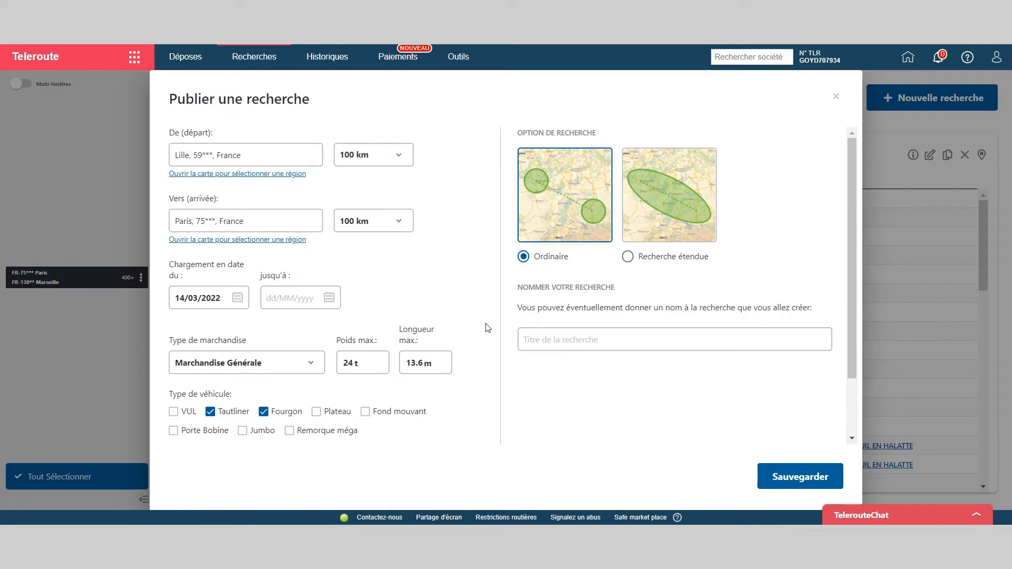
pyautogui.click(577, 341)
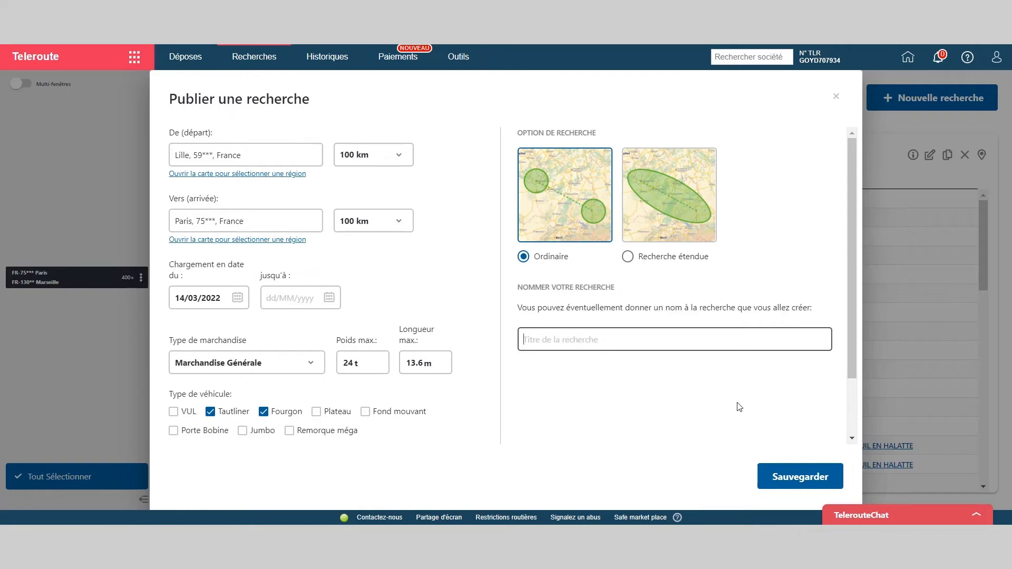
pyautogui.click(787, 480)
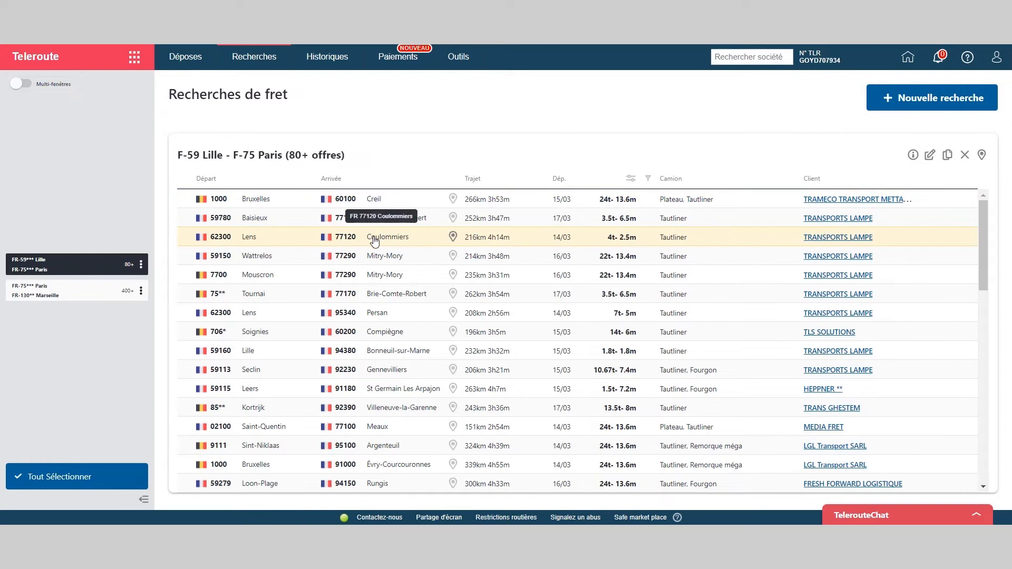
# Open the Lens to Coulommiers freight offer, show its itinerary and calculate alternative routes.
pyautogui.click(349, 238)
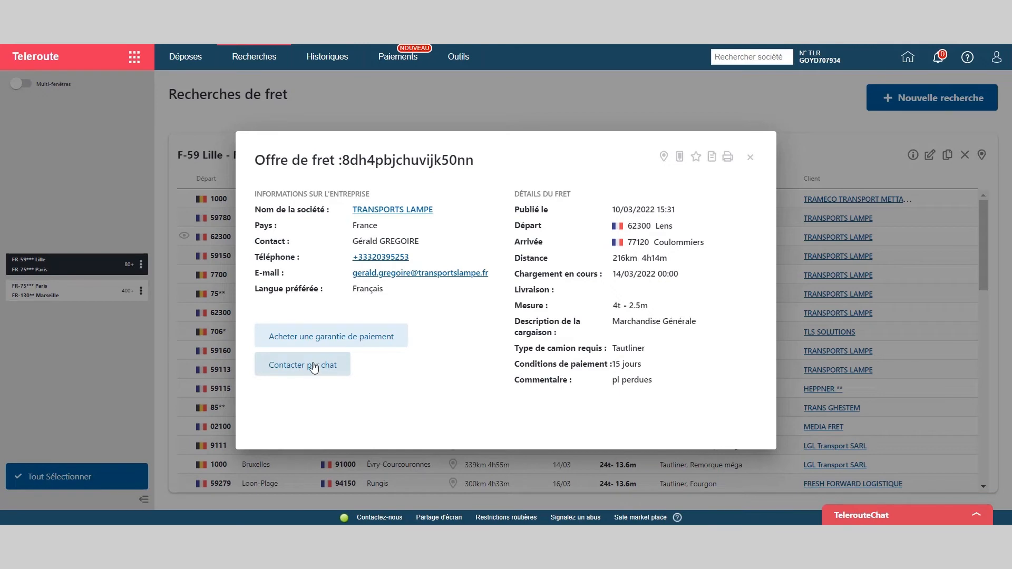
pyautogui.click(664, 157)
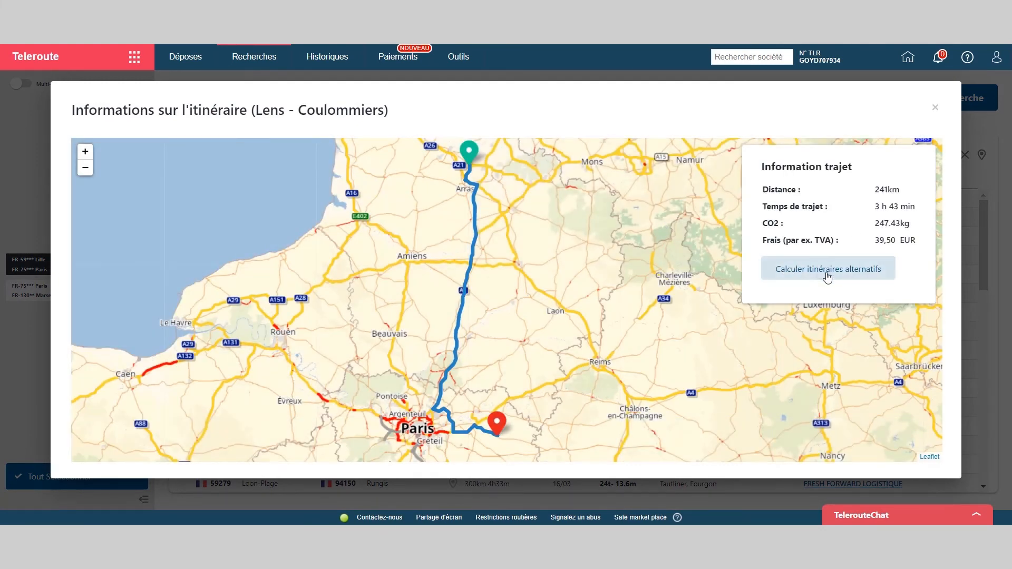
pyautogui.click(828, 270)
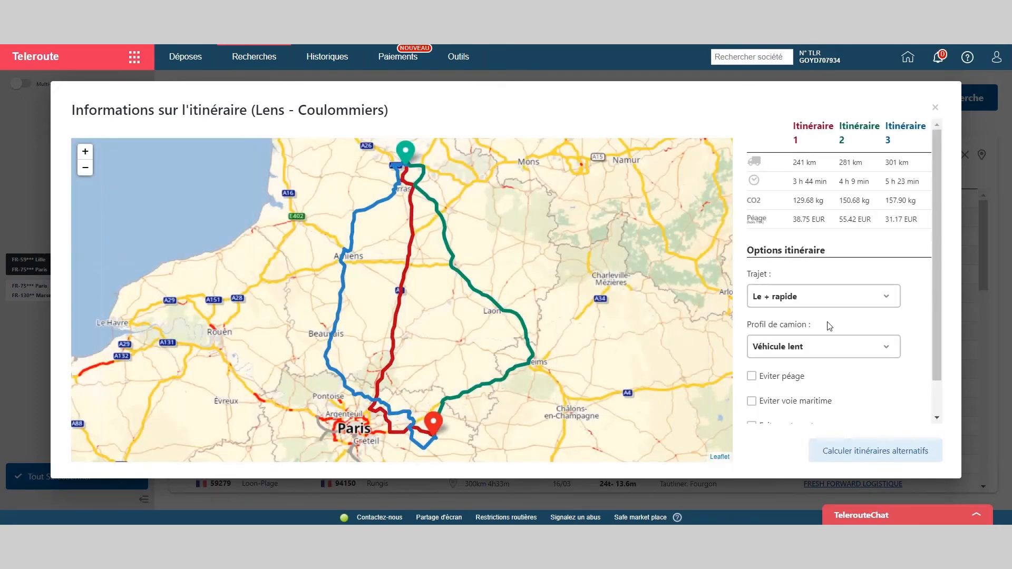
# Recalculate the alternative routes with the 40 t truck profile and close the itinerary and the freight offer.
pyautogui.click(881, 349)
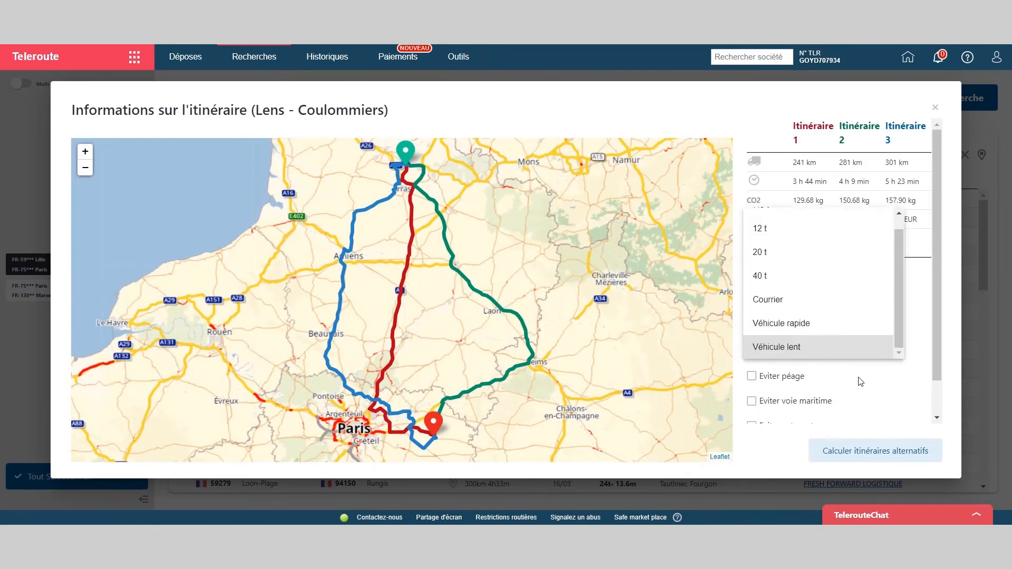
pyautogui.click(764, 282)
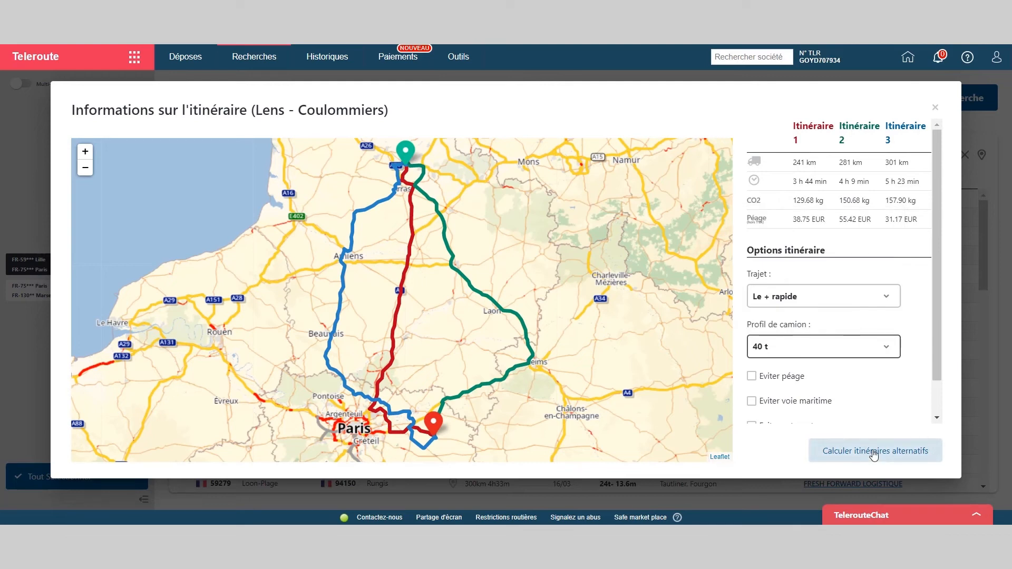
pyautogui.click(870, 451)
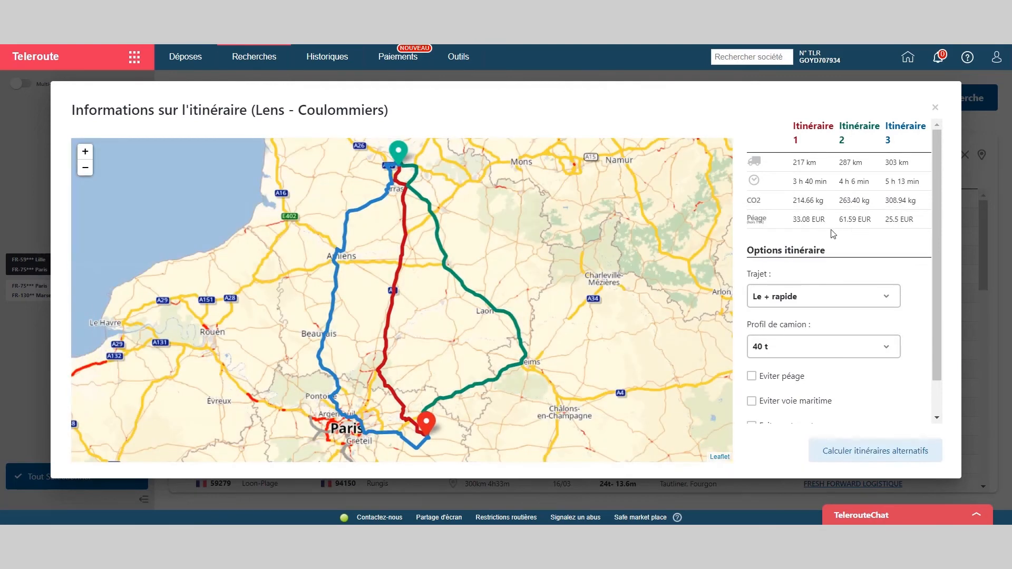
pyautogui.click(935, 107)
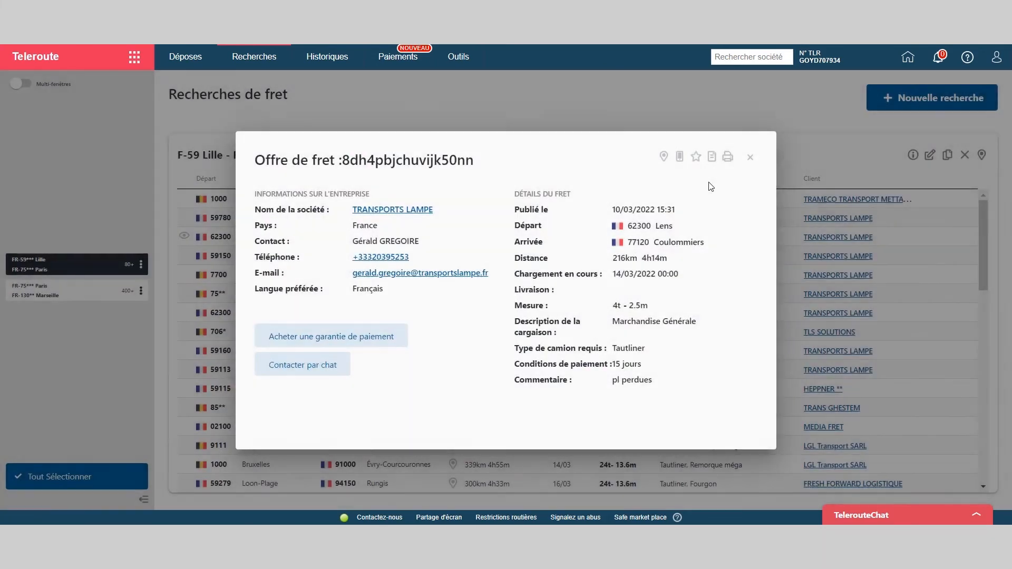
pyautogui.click(750, 159)
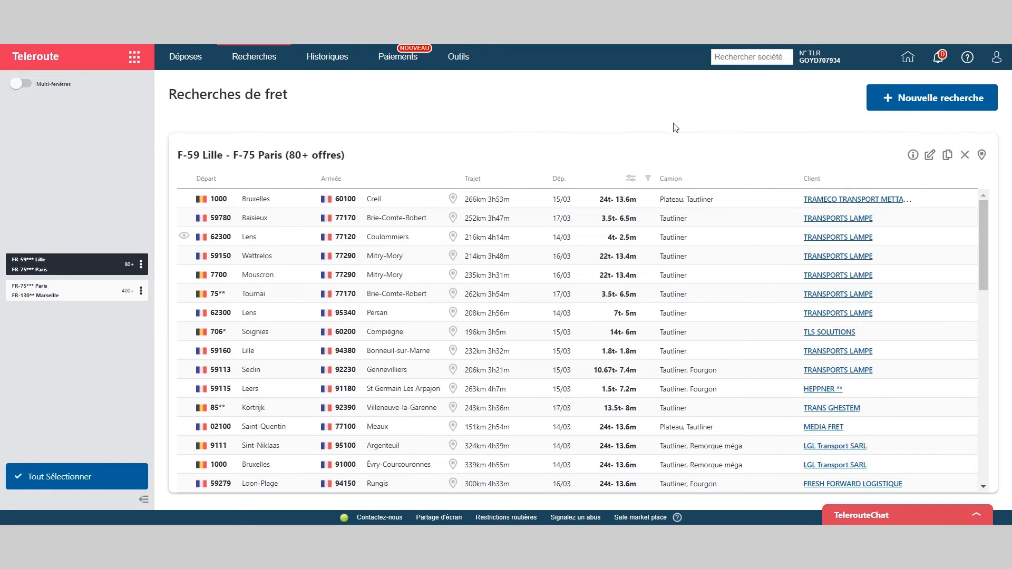
# Start another freight search and bring up the map of France for choosing departure regions.
pyautogui.click(907, 102)
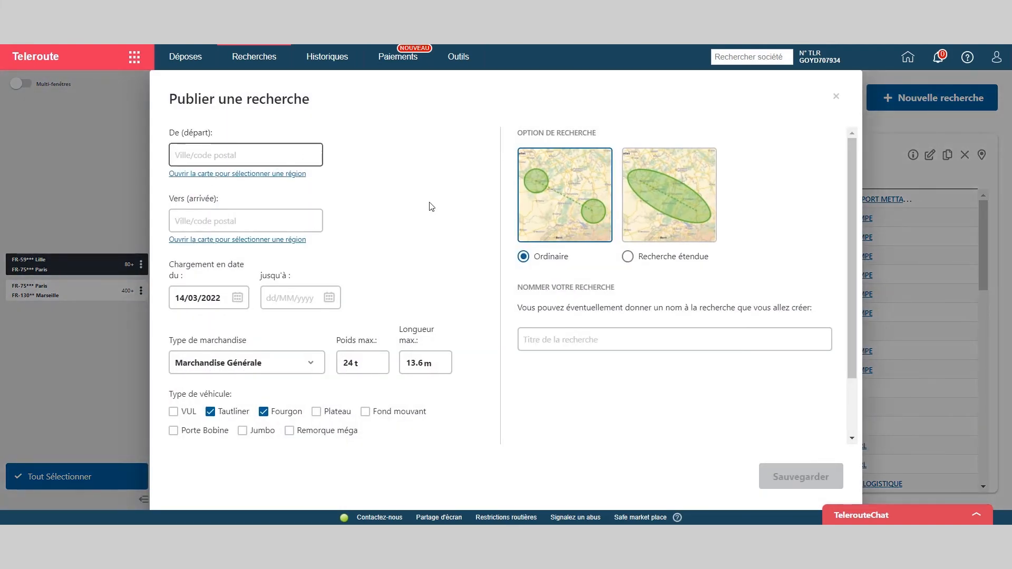
pyautogui.click(233, 177)
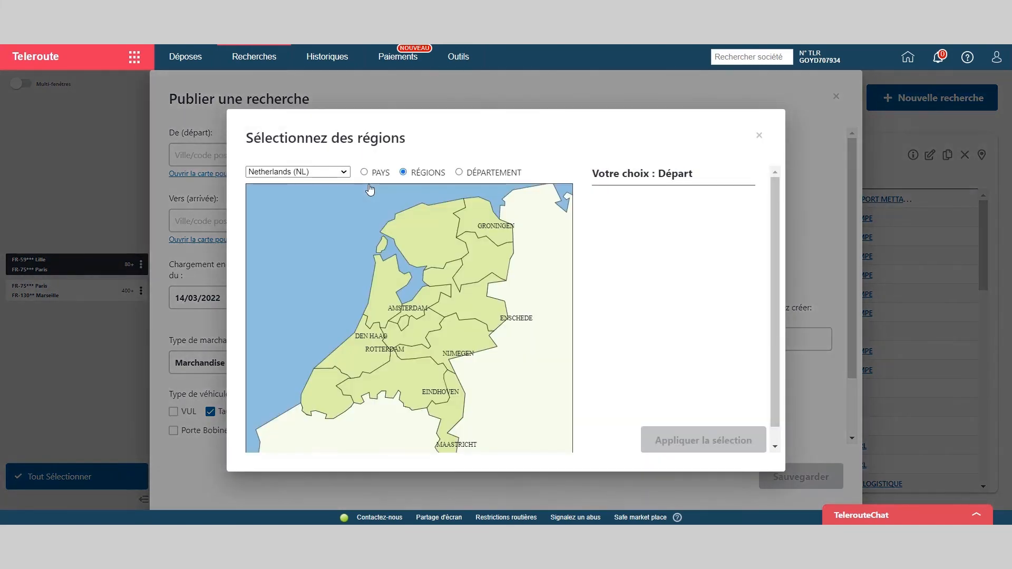
pyautogui.click(295, 172)
pyautogui.press('f')
pyautogui.press('r')
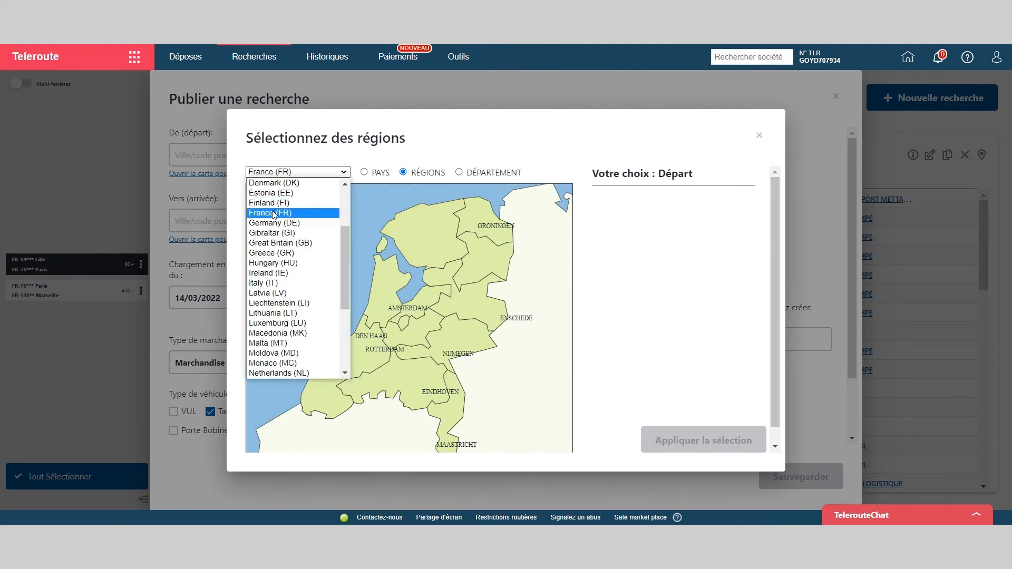
pyautogui.click(273, 214)
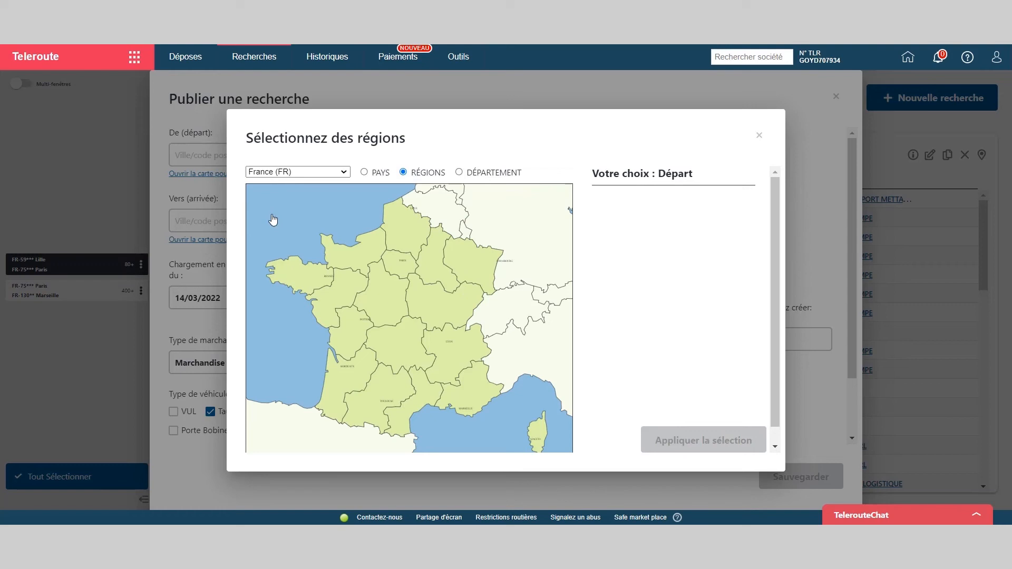
# Select the Paris region (FR-RP) as departure, view the département division and return to the regions division.
pyautogui.click(396, 264)
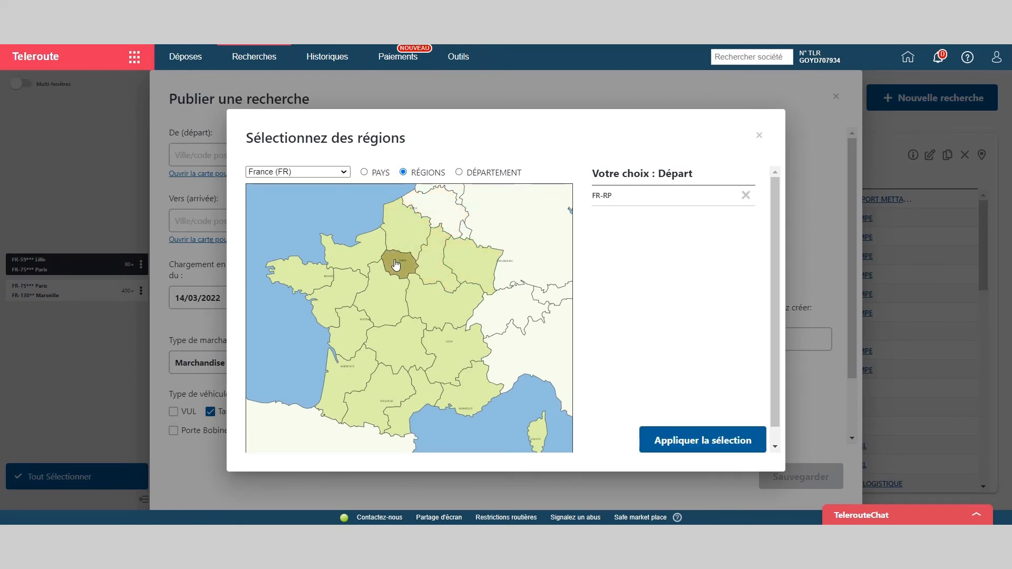
pyautogui.click(458, 172)
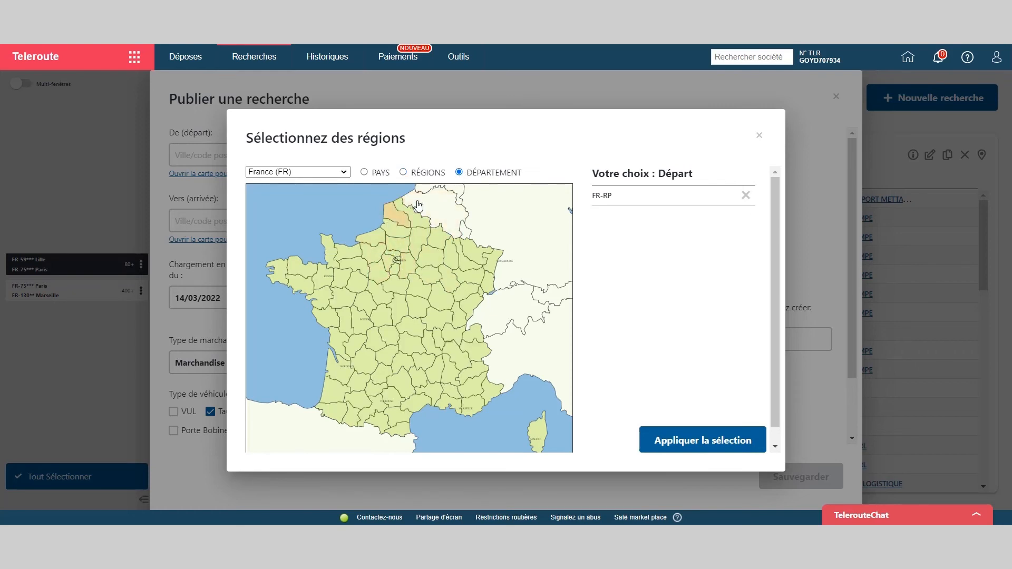
pyautogui.click(405, 172)
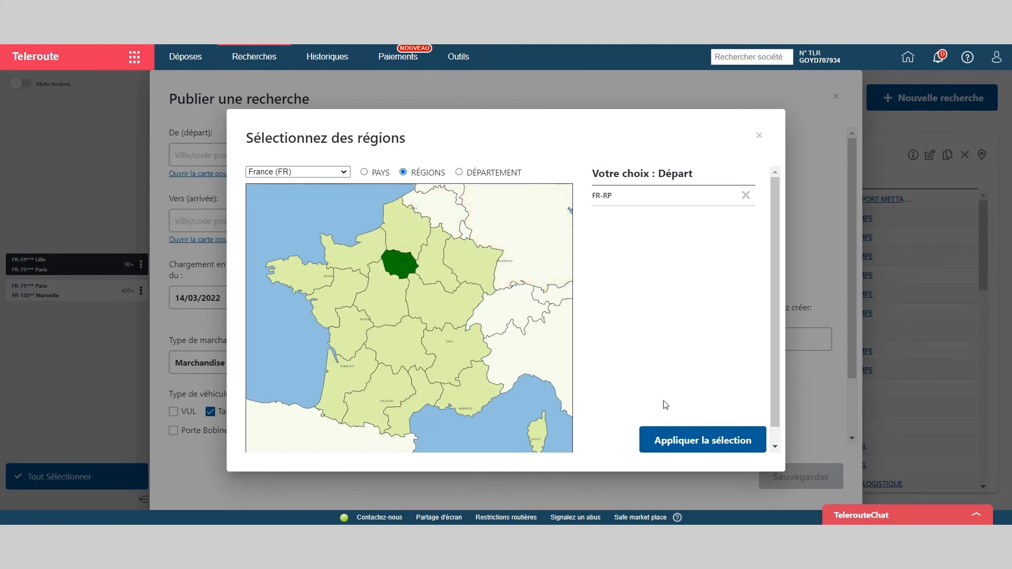
# Apply the departure region selection and bring up the map of France for choosing arrival regions.
pyautogui.click(686, 443)
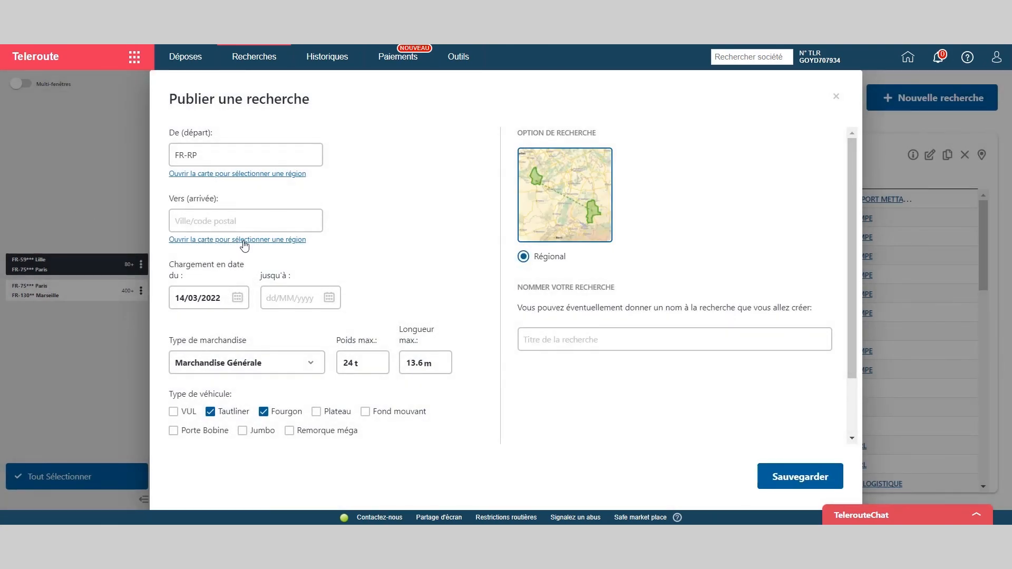
pyautogui.click(242, 241)
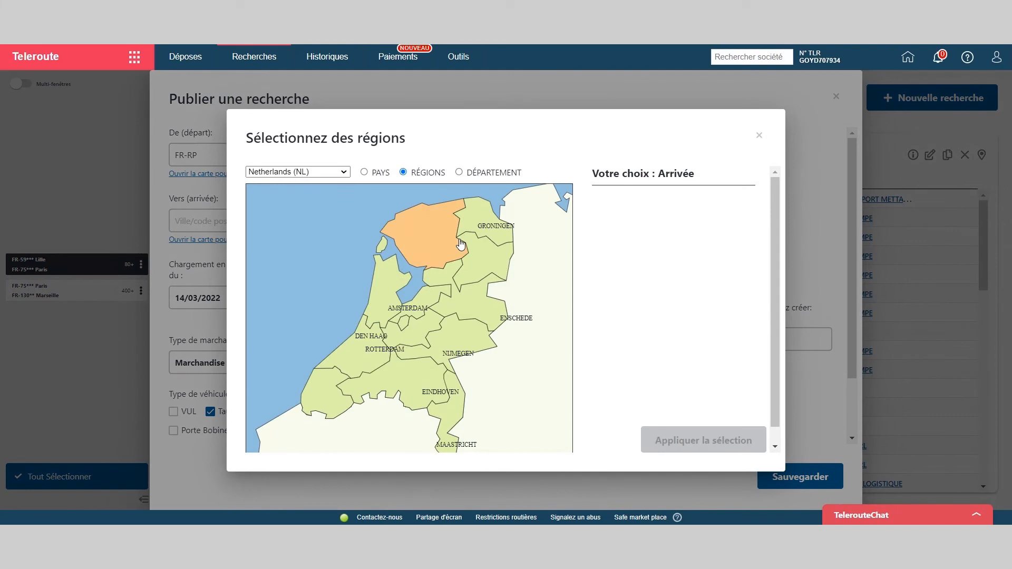
pyautogui.click(291, 172)
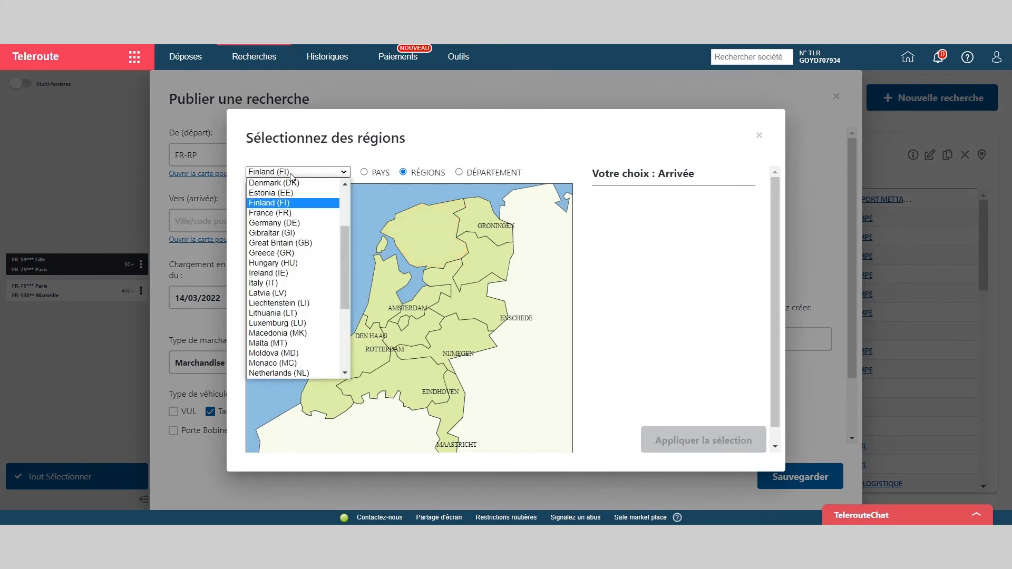
pyautogui.click(282, 214)
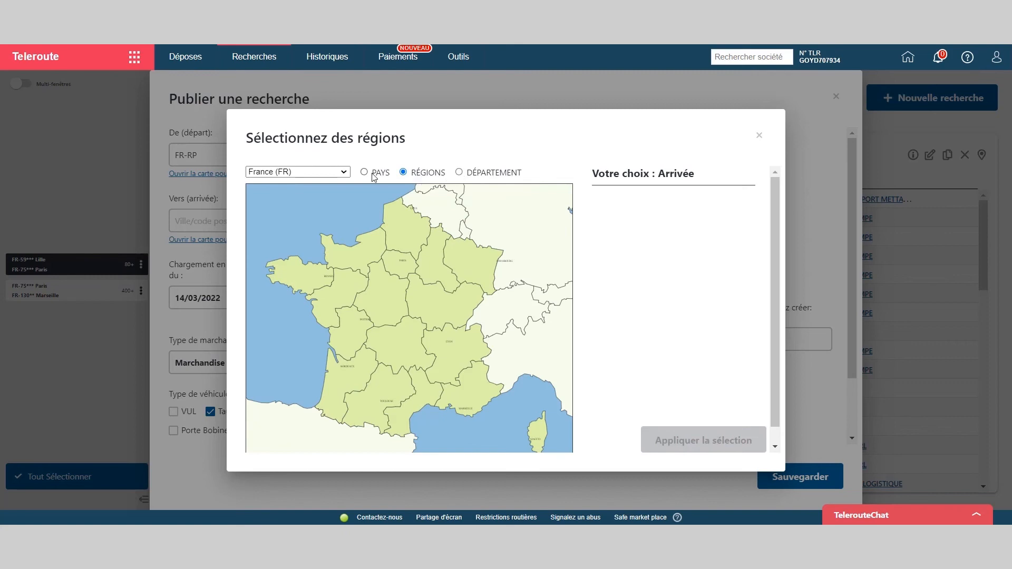
# Select the French arrival regions FR-NP, FR-NO, FR-RP, FR-CH, FR-AL, FR-CE and FR-BR on the map.
pyautogui.click(402, 243)
pyautogui.click(350, 248)
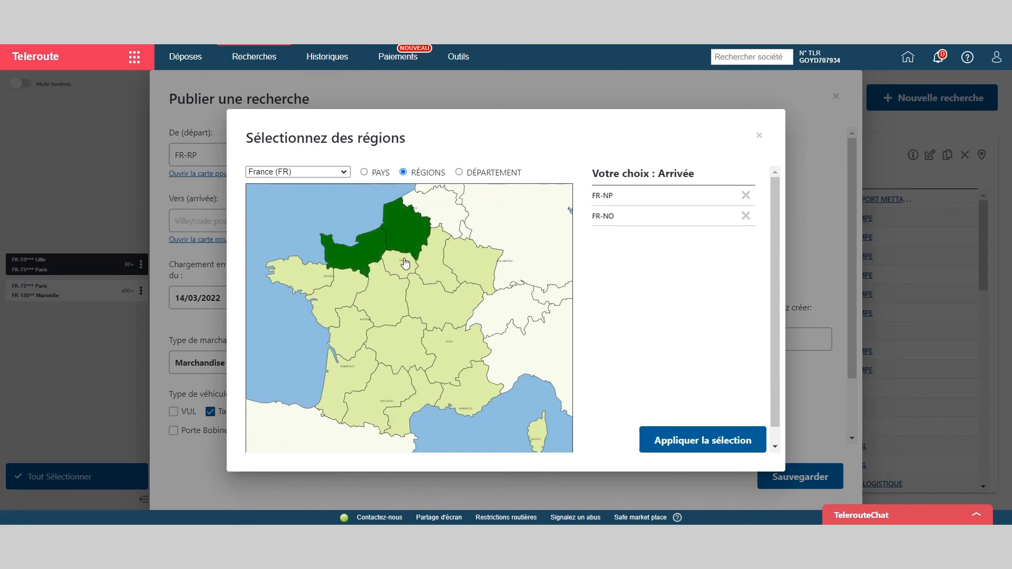
pyautogui.click(406, 263)
pyautogui.click(427, 263)
pyautogui.click(469, 263)
pyautogui.click(381, 293)
pyautogui.click(288, 280)
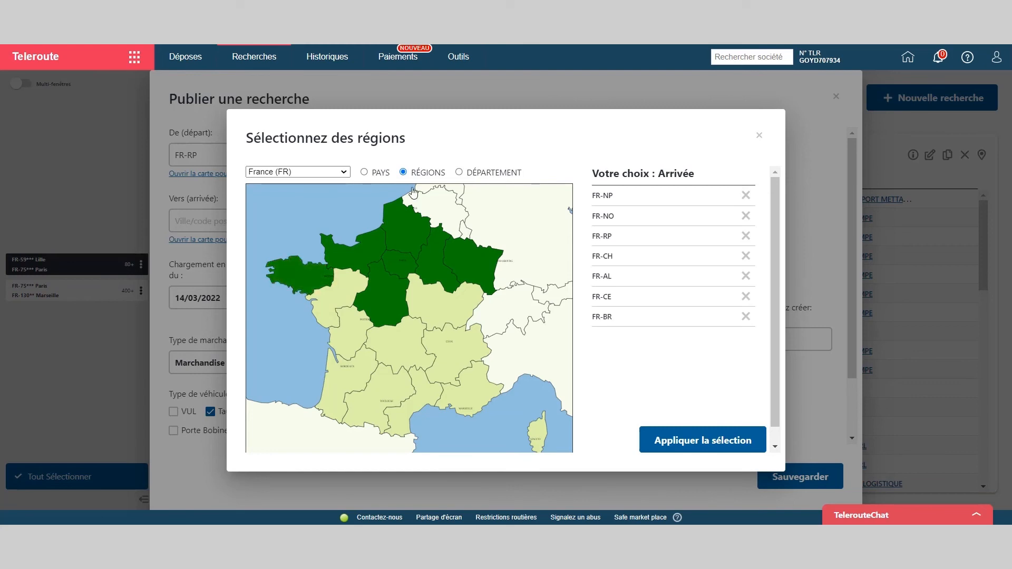
# Add the whole country of Belgium (BE) to the arrival selection and apply it to the search.
pyautogui.click(365, 173)
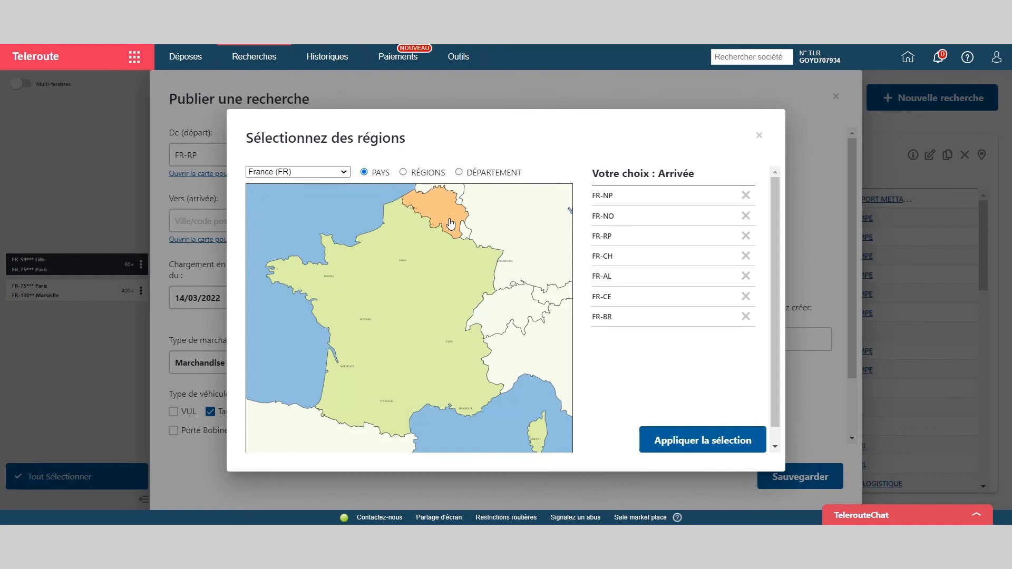
pyautogui.click(449, 221)
pyautogui.click(450, 295)
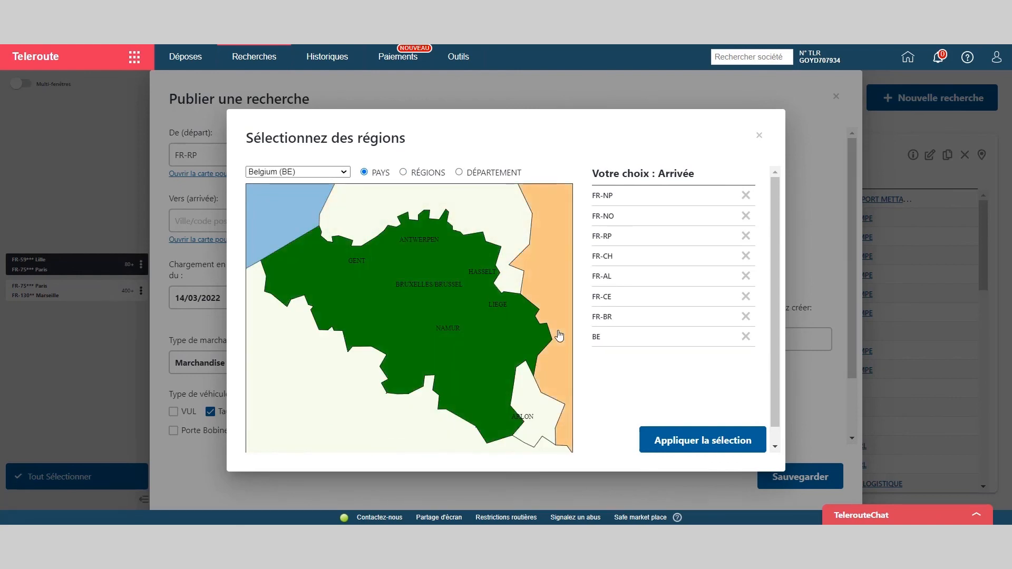
pyautogui.click(698, 447)
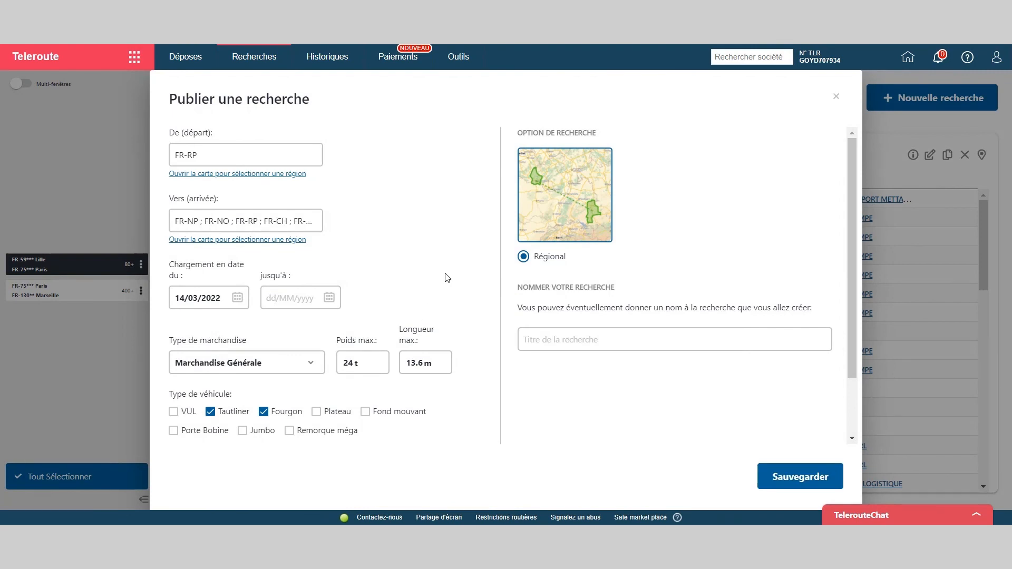
# Review the remaining goods and vehicle criteria and save the regional freight search.
pyautogui.scroll(-2, 447, 278)
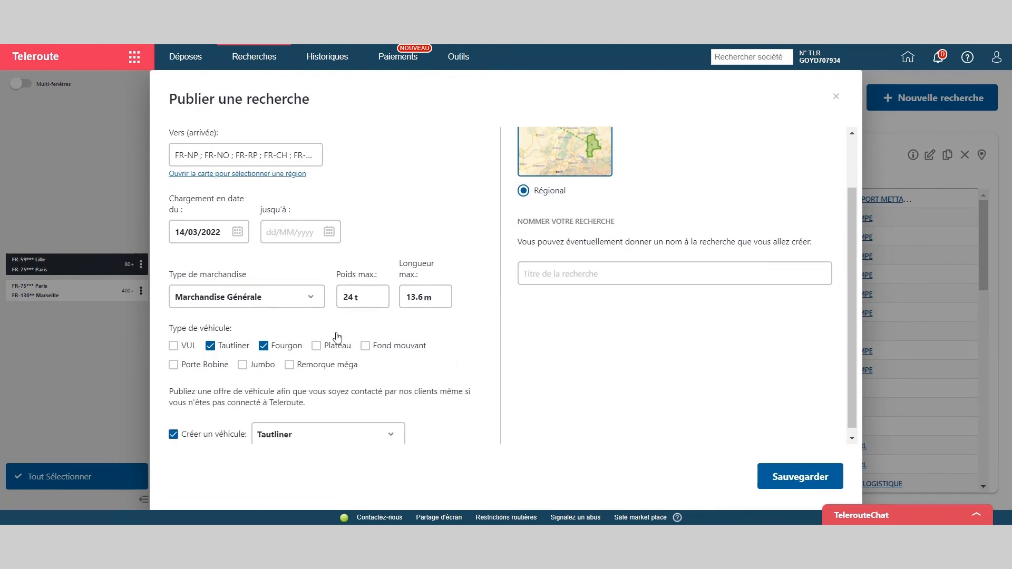
pyautogui.scroll(2, 766, 426)
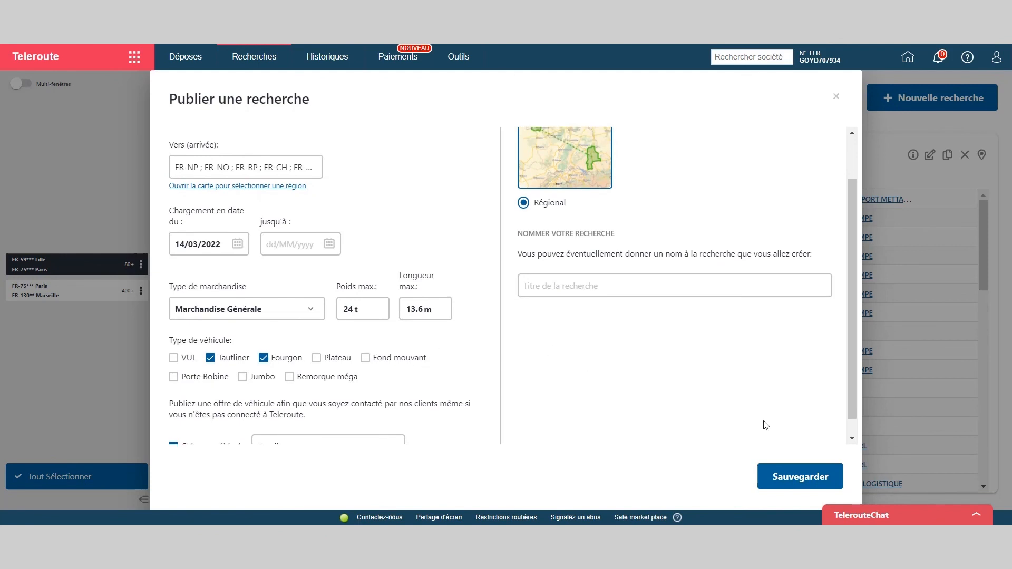
pyautogui.click(804, 485)
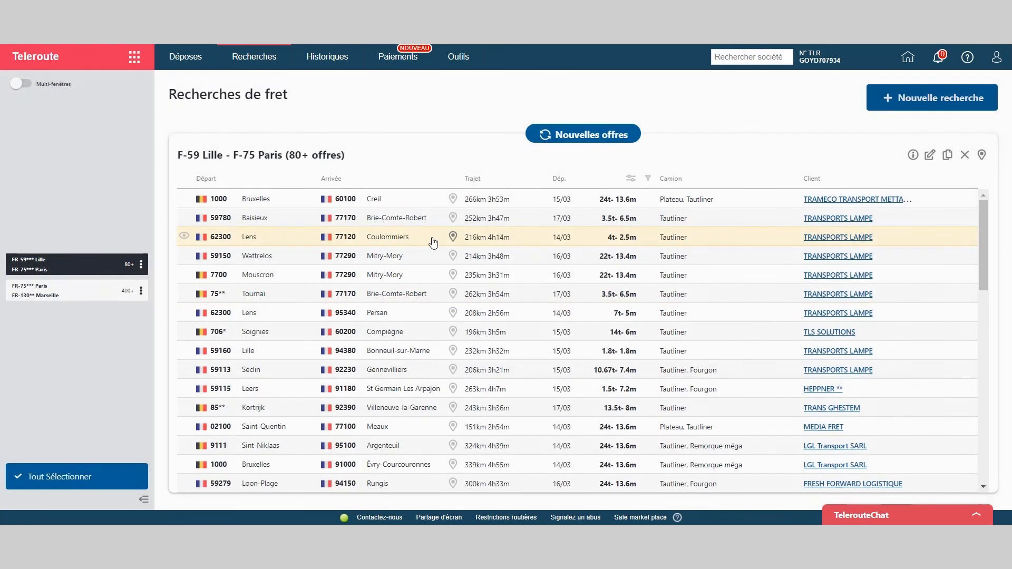